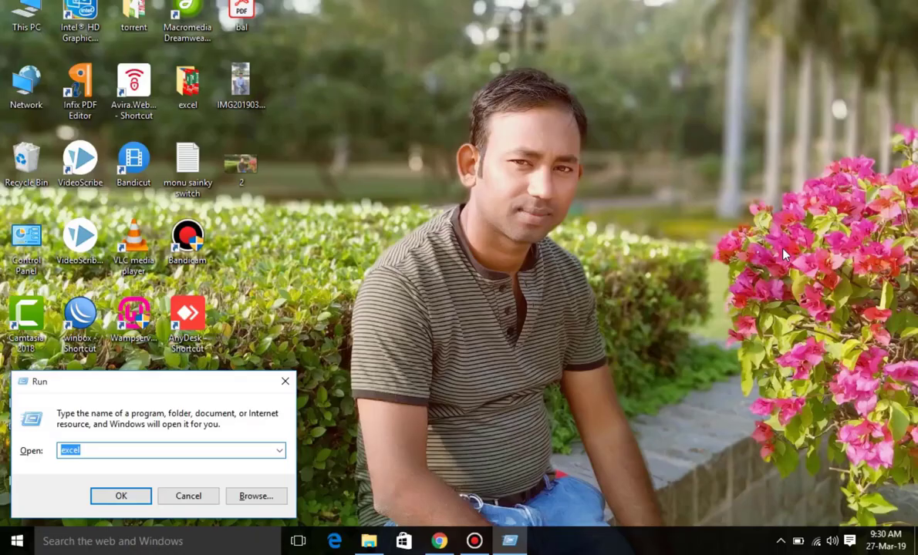
Launch Excel, start a blank workbook, and drag column H wider
key(Escape)
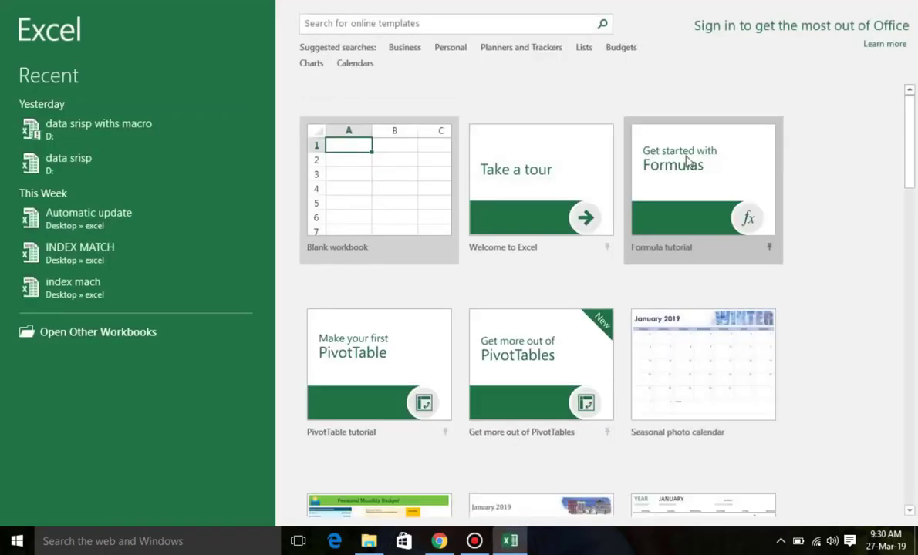
click(404, 185)
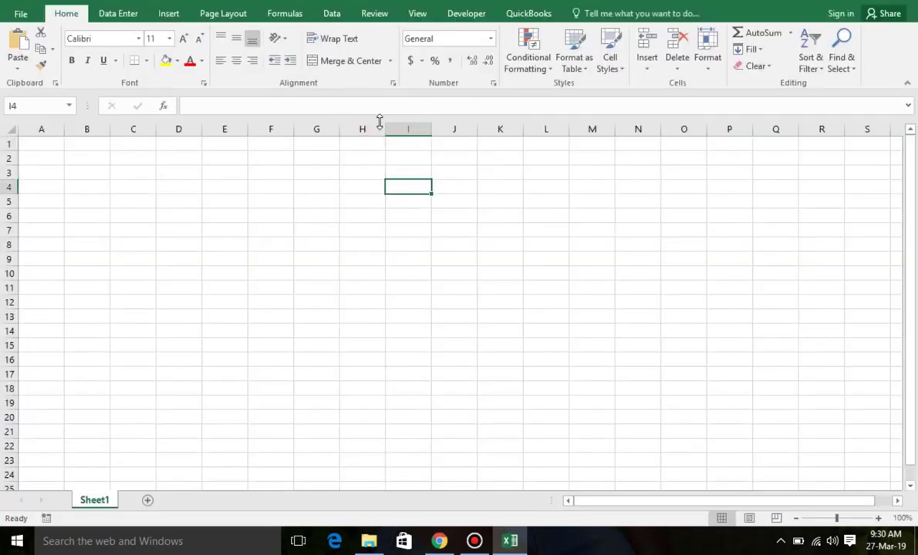
drag(386, 128, 446, 128)
click(389, 187)
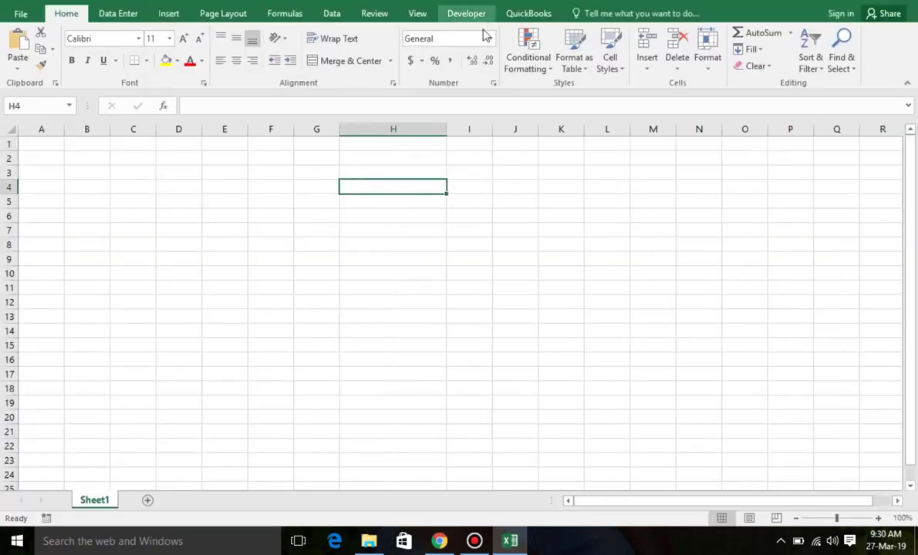
click(489, 38)
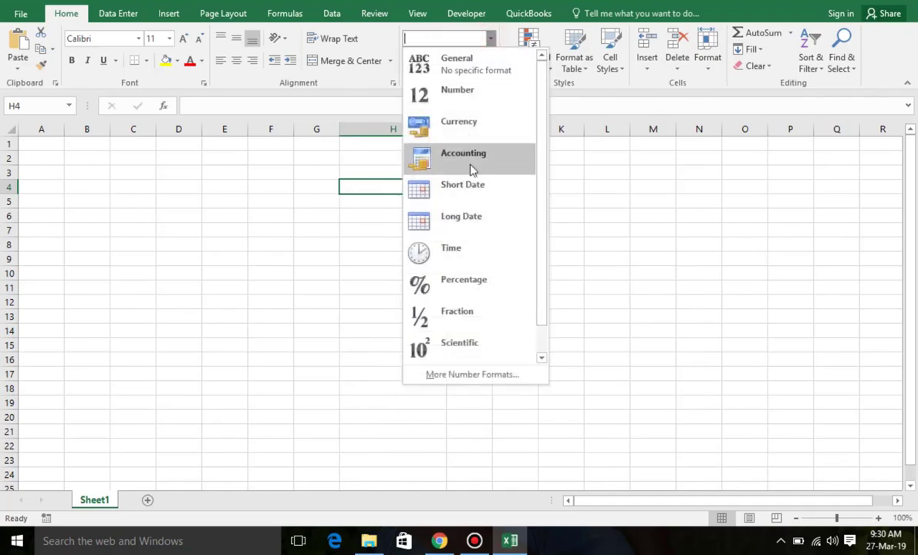
click(467, 189)
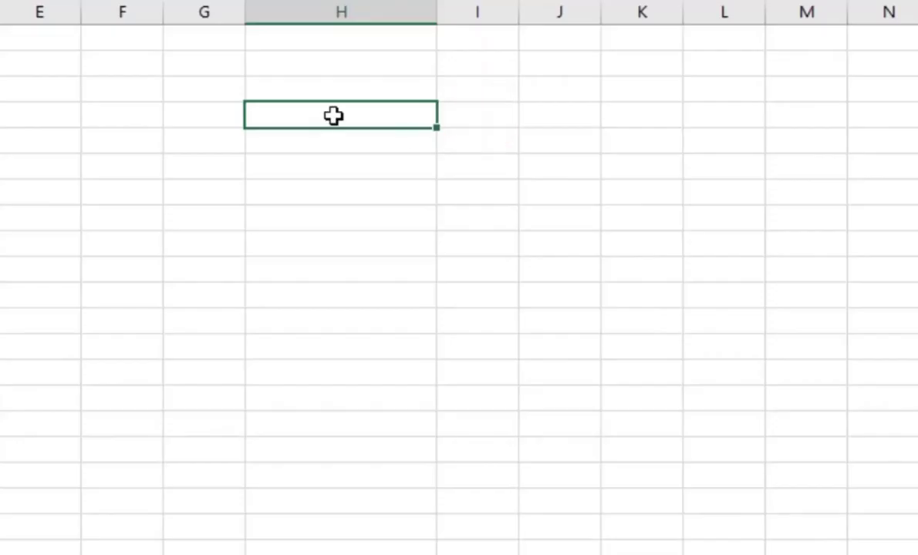
Enter 02-01-2019 in H4 and AutoFit column H to it
double_click(333, 116)
text(02)
text(-01)
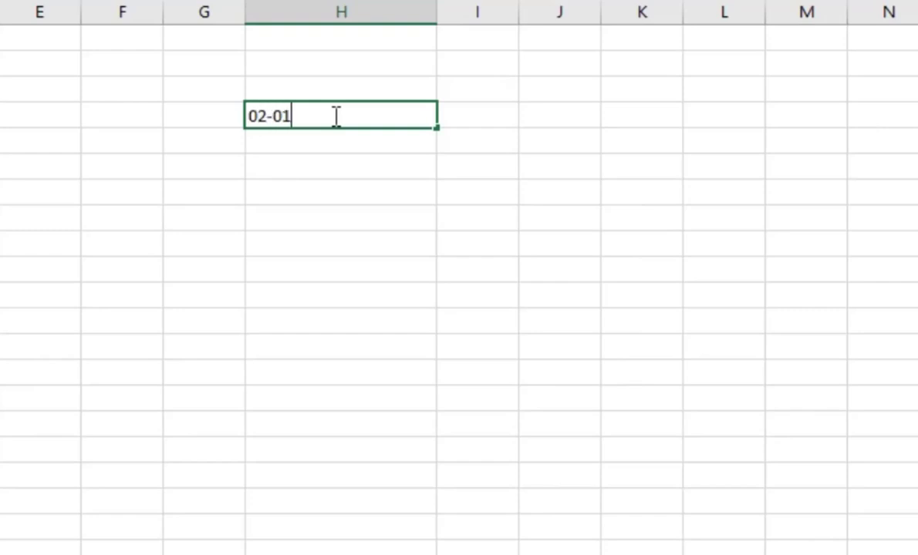
text(-)
text(2019)
key(Return)
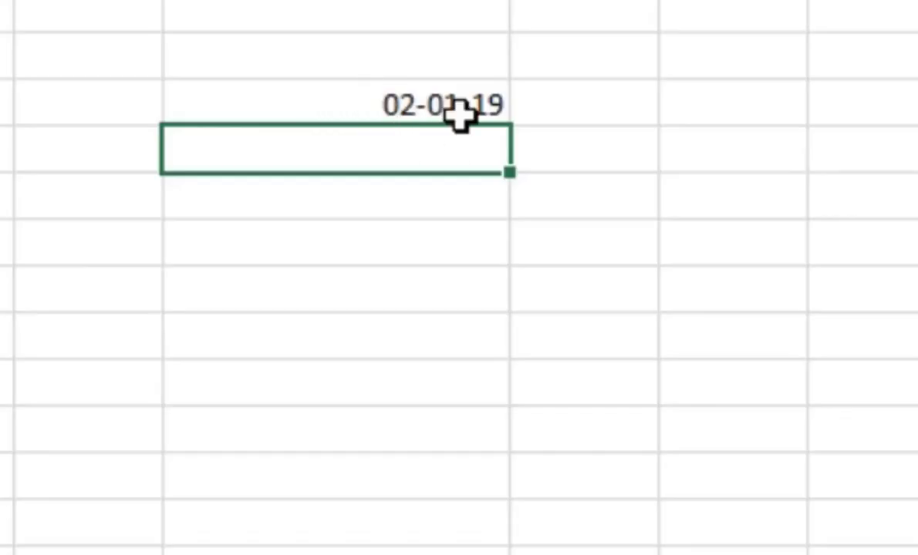
click(475, 105)
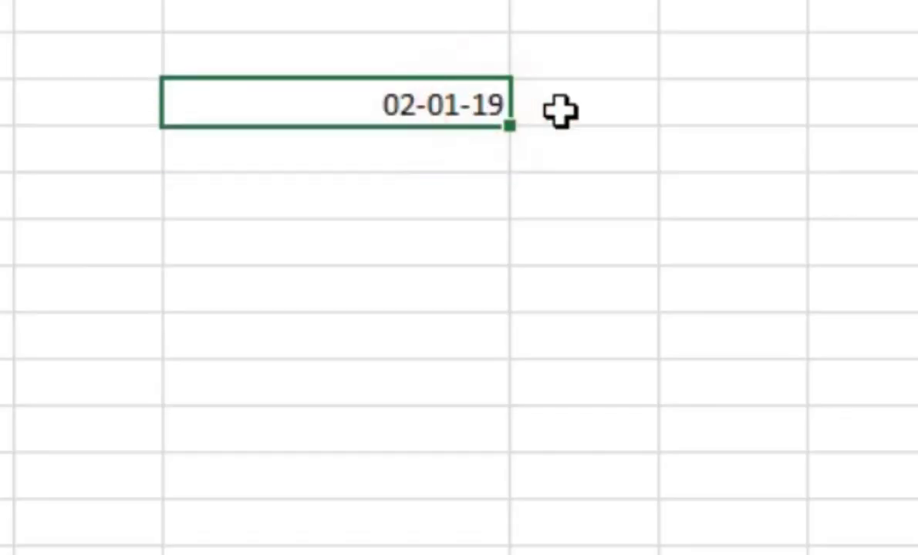
key(alt+h)
key(o)
key(i)
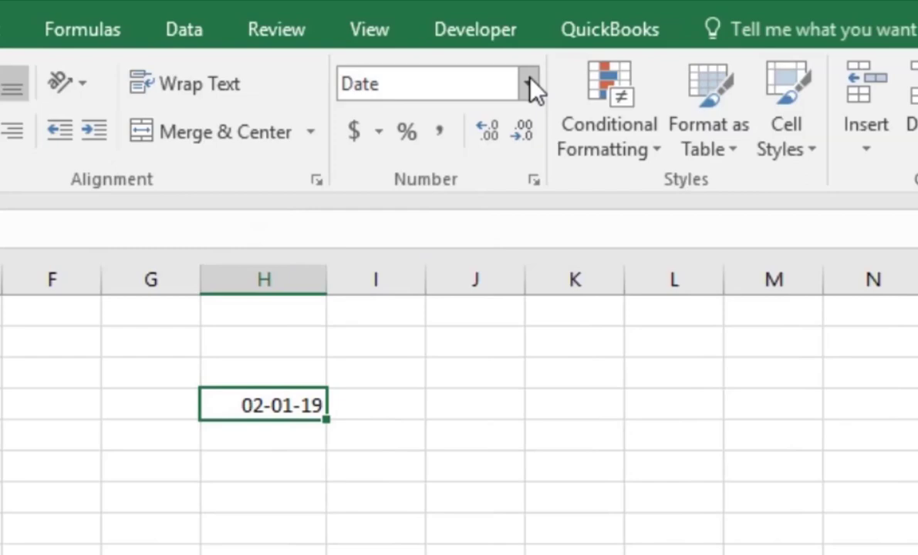
Apply the 14-Mar-12 Date type to H4 so it reads 2-Jan-19
click(531, 82)
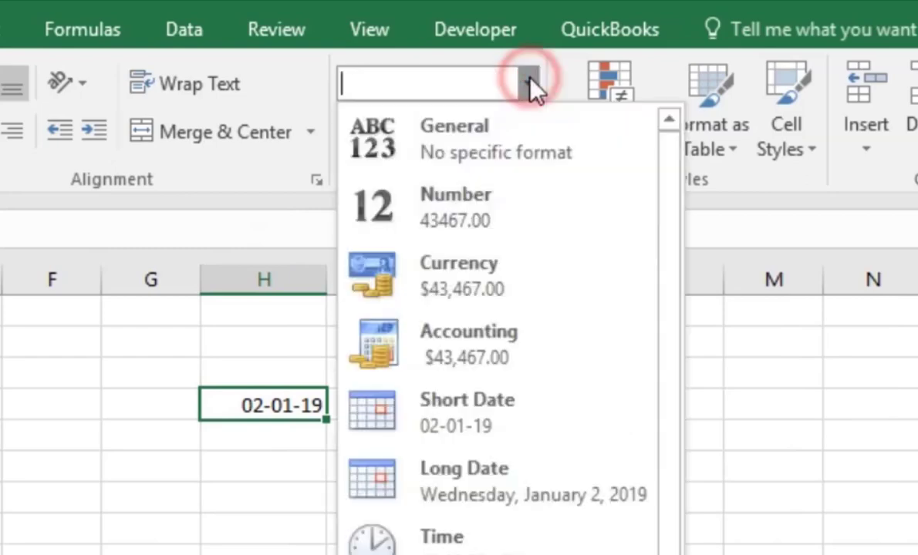
key(Escape)
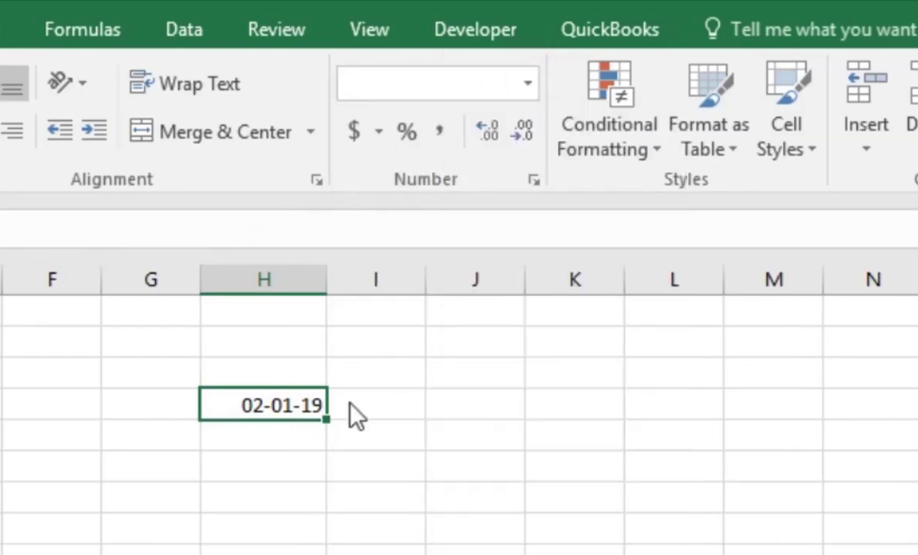
key(ctrl+1)
double_click(741, 395)
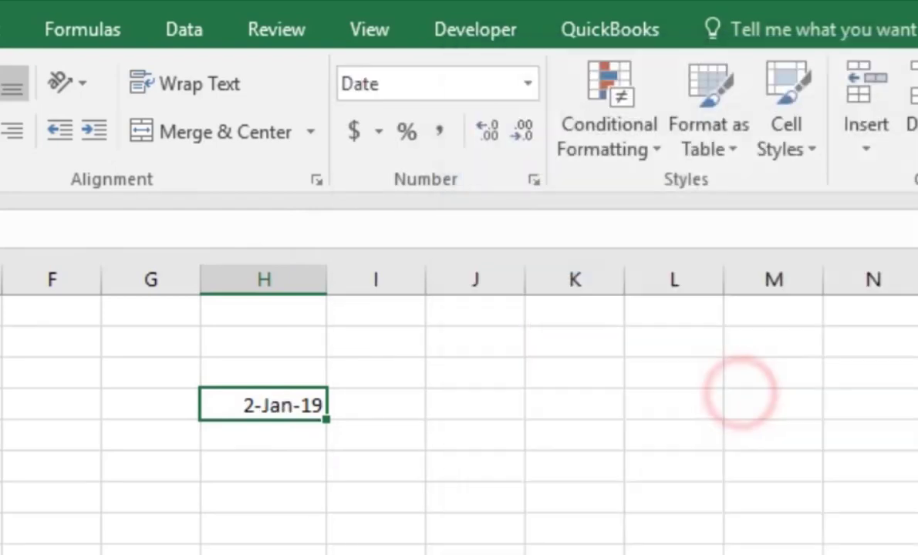
Enter 02-01-19 in cell J4
click(404, 411)
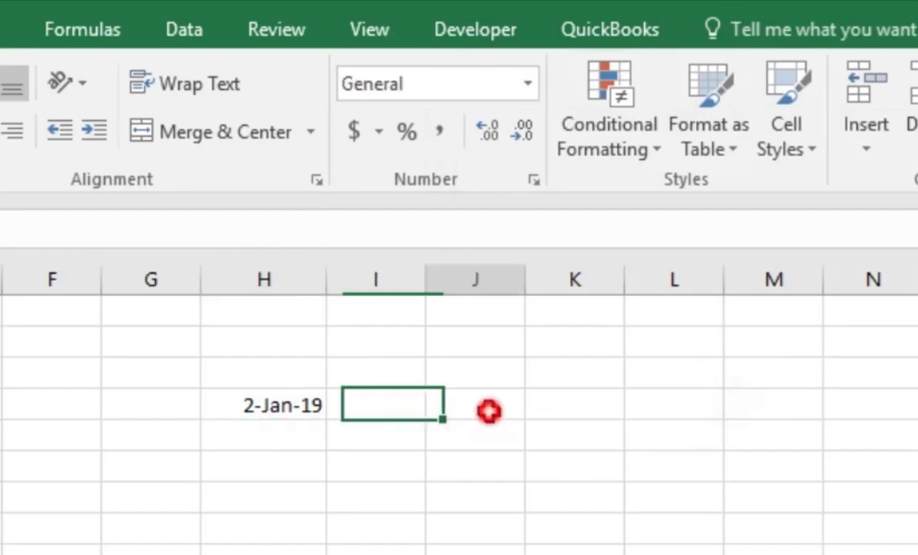
click(489, 411)
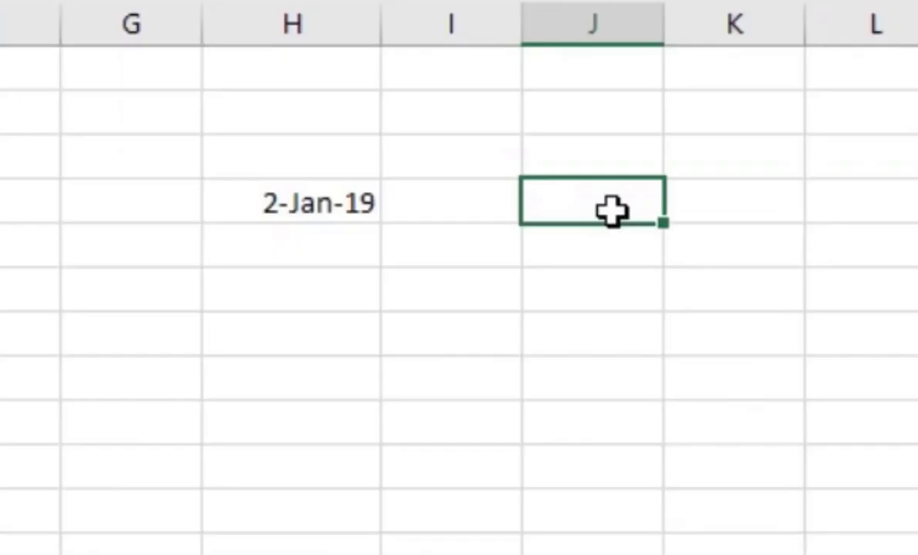
text(02-01)
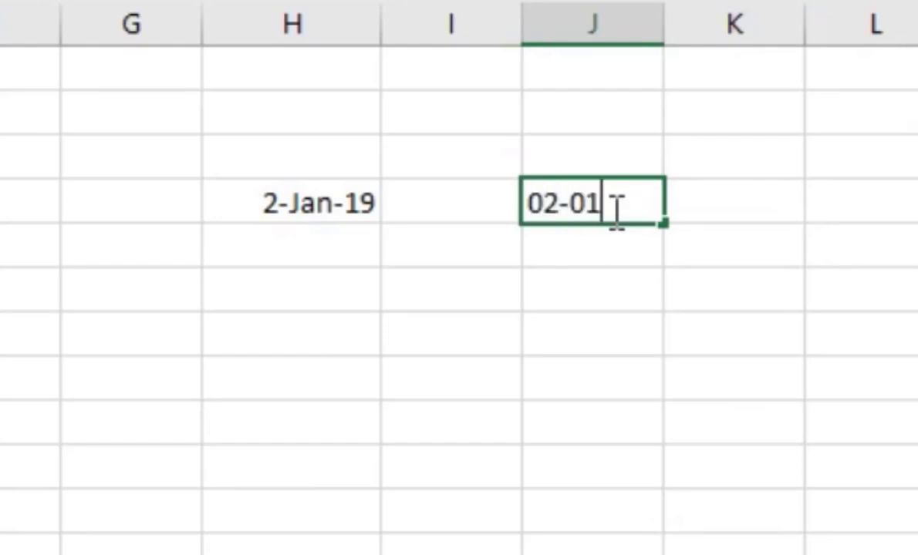
text(-19)
key(Left)
key(Left)
Enter 01-02-19 in cell K4 and select it
key(Right)
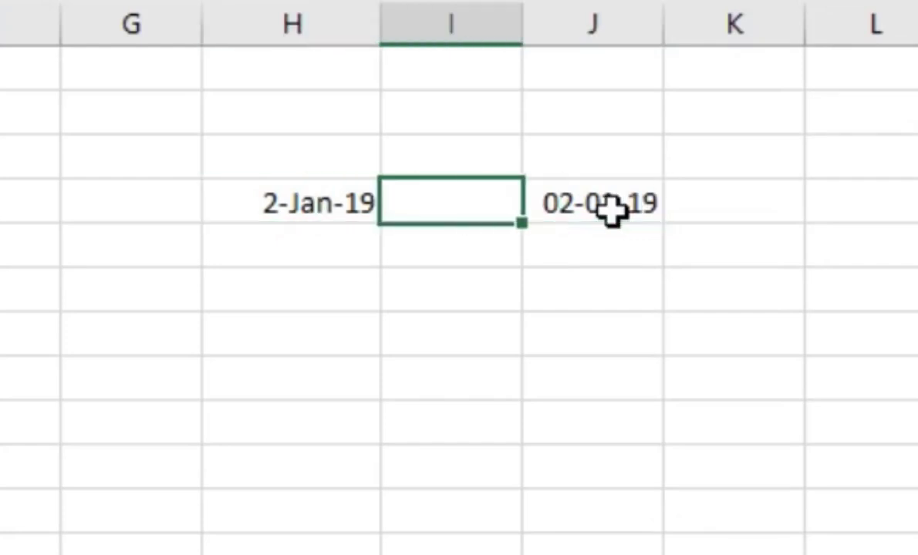
key(Right)
key(Right)
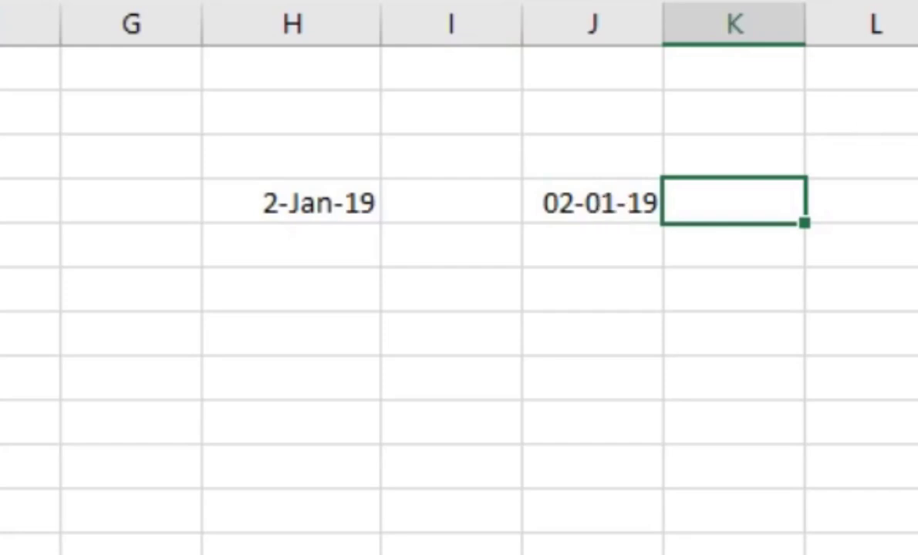
text(0)
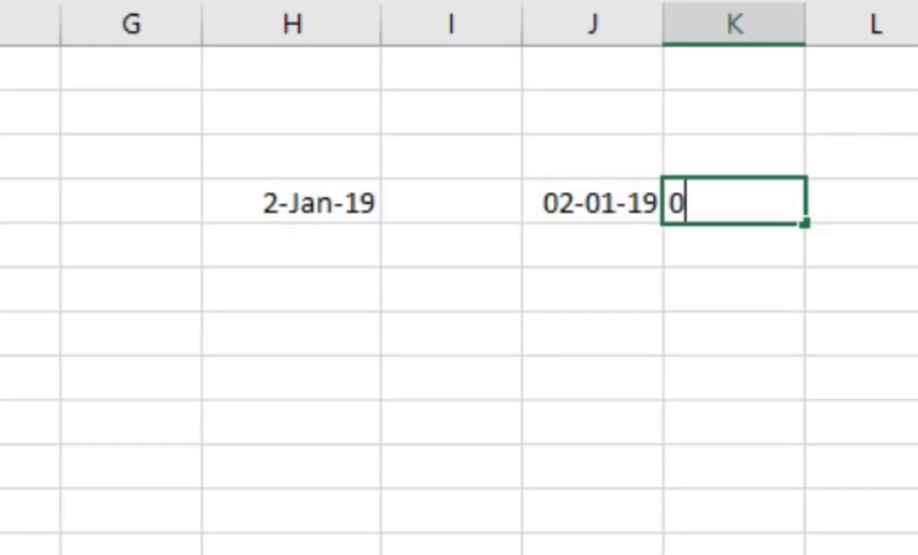
text(1-02-1)
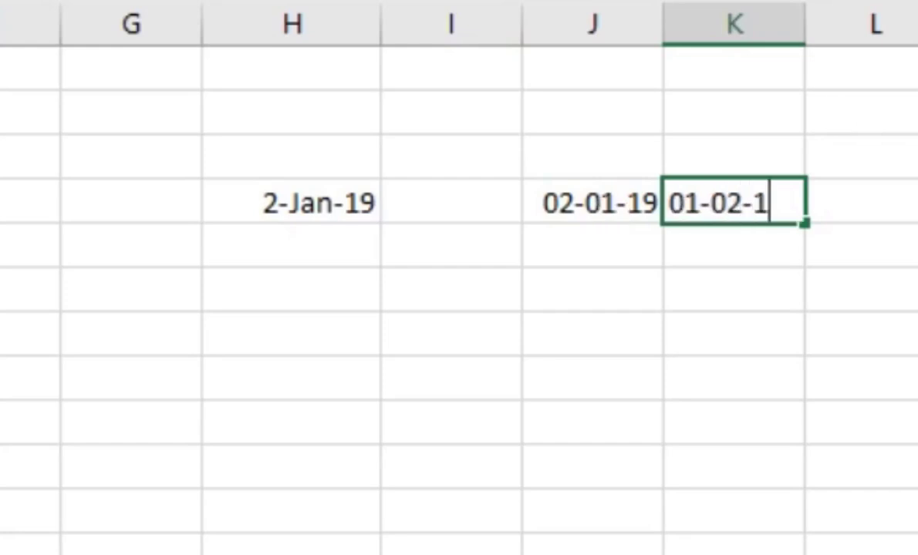
text(9)
key(Return)
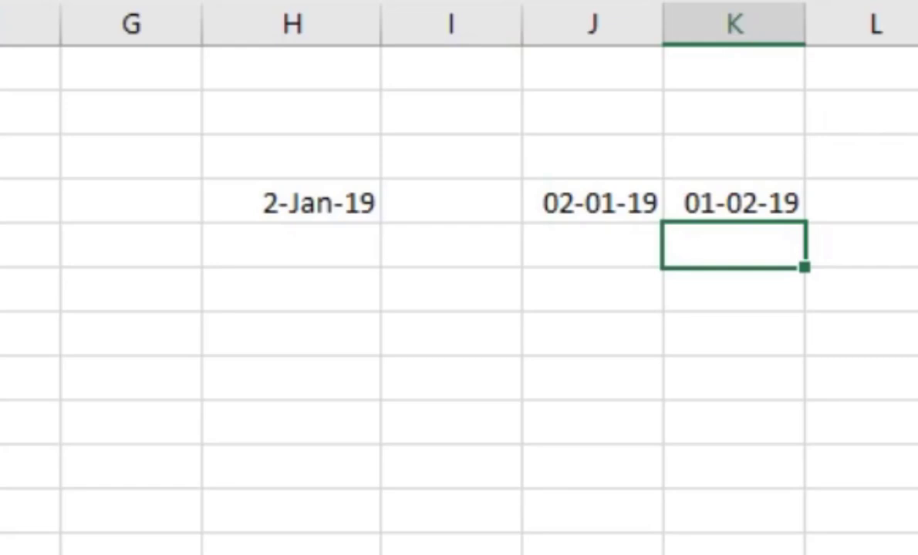
click(733, 203)
Select J4 to check its date now displayed with slashes
click(592, 203)
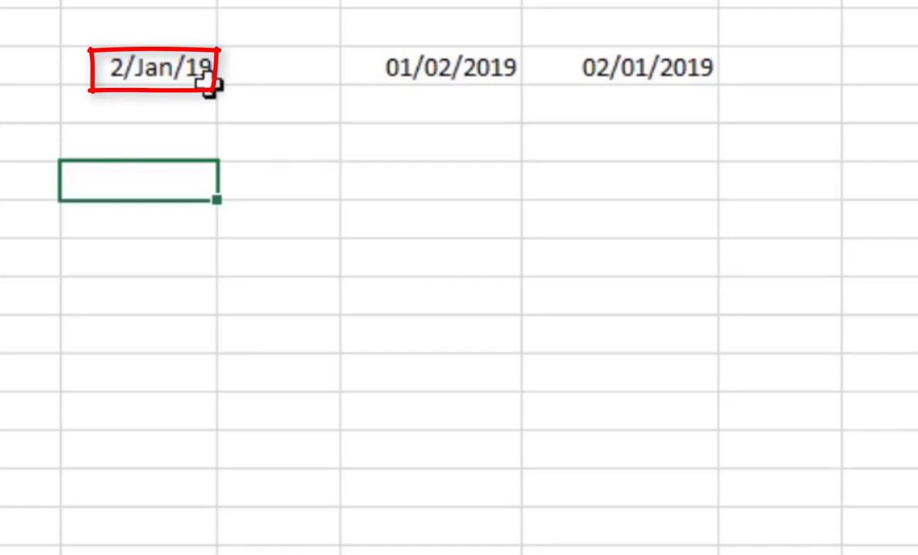
Enter 2-1-19 in the cell below 2/Jan/19; Excel shows it as 1/Feb/19
click(123, 147)
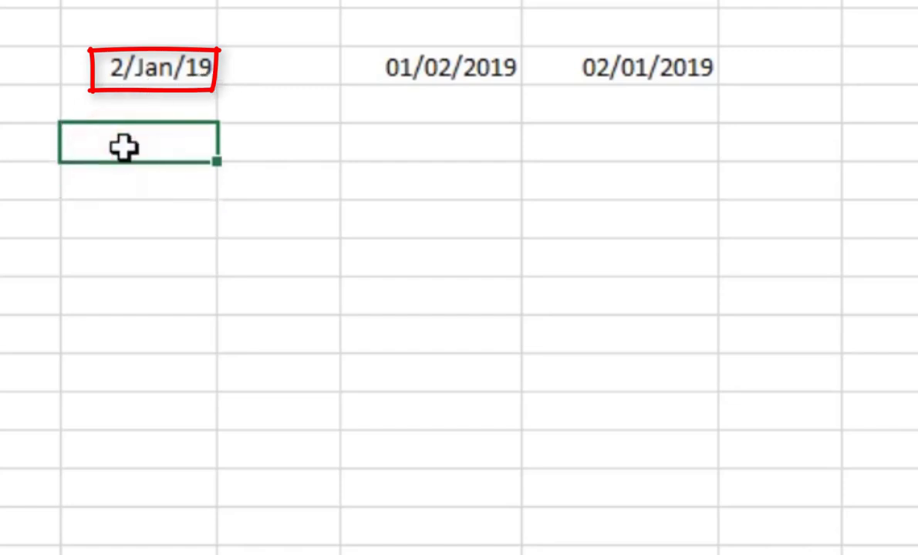
text(2-)
text(1)
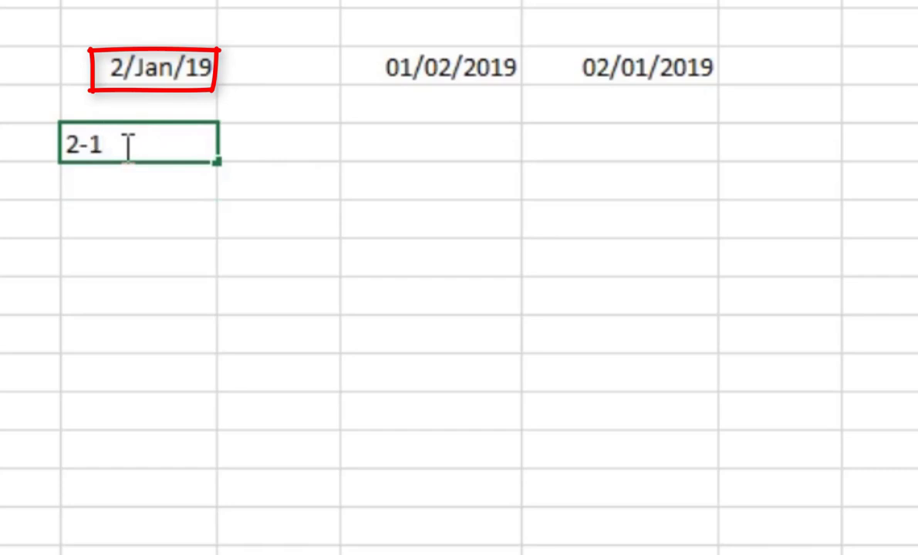
text(-19)
key(Return)
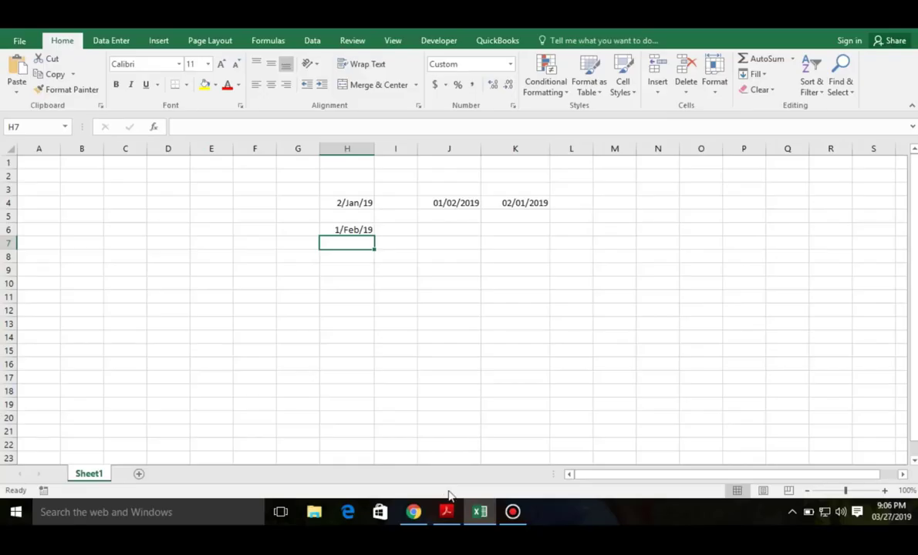
Scroll through the regional settings guide PDF down to its Windows 8 steps
click(446, 512)
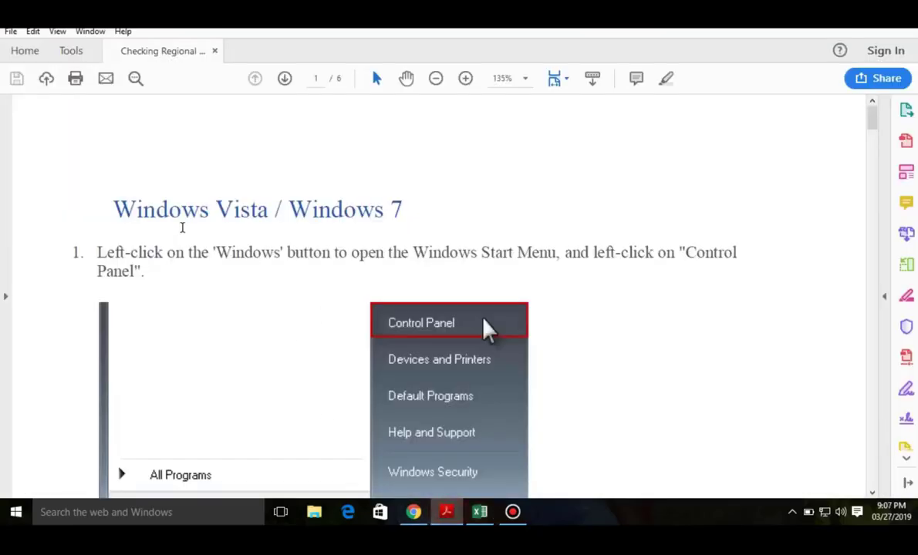
scroll(425, 232, down, 3)
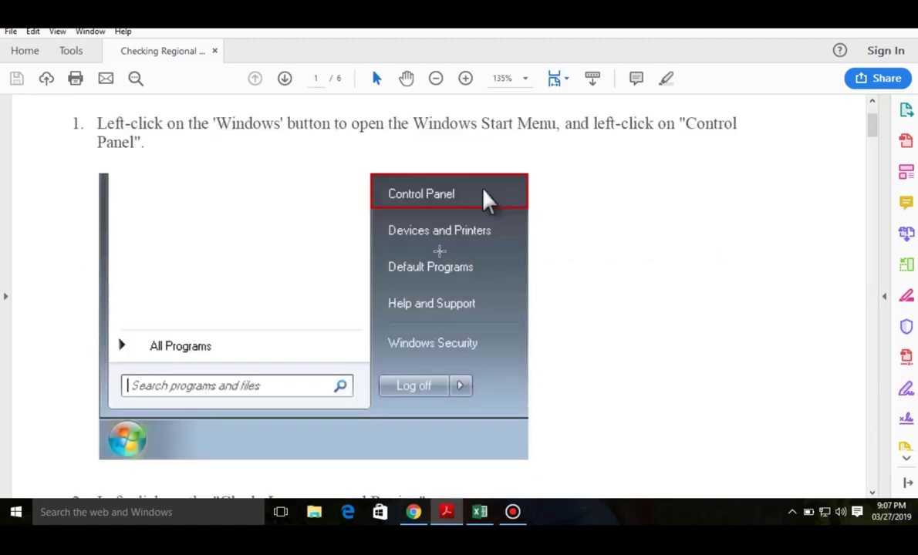
scroll(439, 251, down, 3)
scroll(439, 251, down, 6)
scroll(439, 251, down, 2)
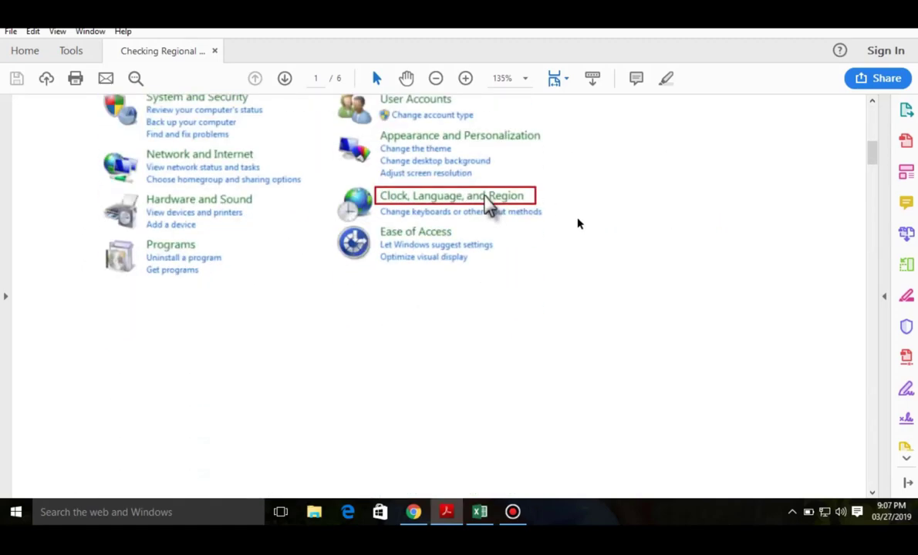
scroll(579, 224, down, 5)
scroll(577, 227, down, 8)
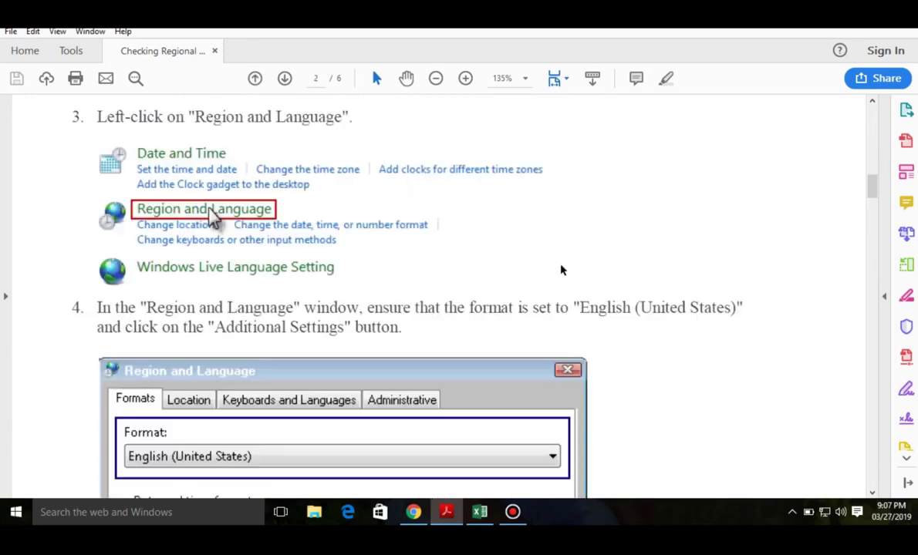
scroll(561, 268, down, 6)
scroll(548, 301, down, 10)
scroll(517, 309, down, 5)
scroll(498, 306, down, 10)
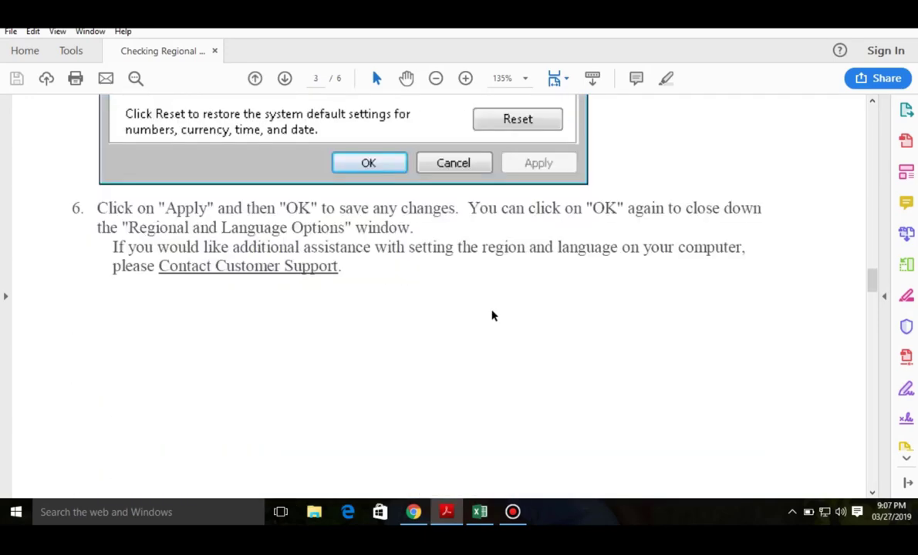
scroll(491, 313, down, 8)
scroll(489, 307, down, 3)
scroll(478, 307, down, 4)
scroll(512, 293, down, 5)
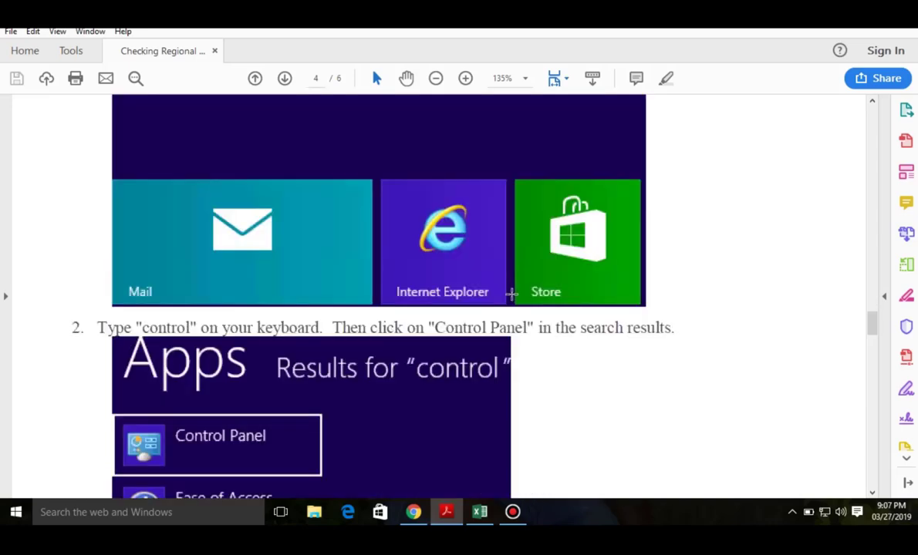
Switch to Chrome and bring up the Windows Run box
scroll(512, 297, up, 1)
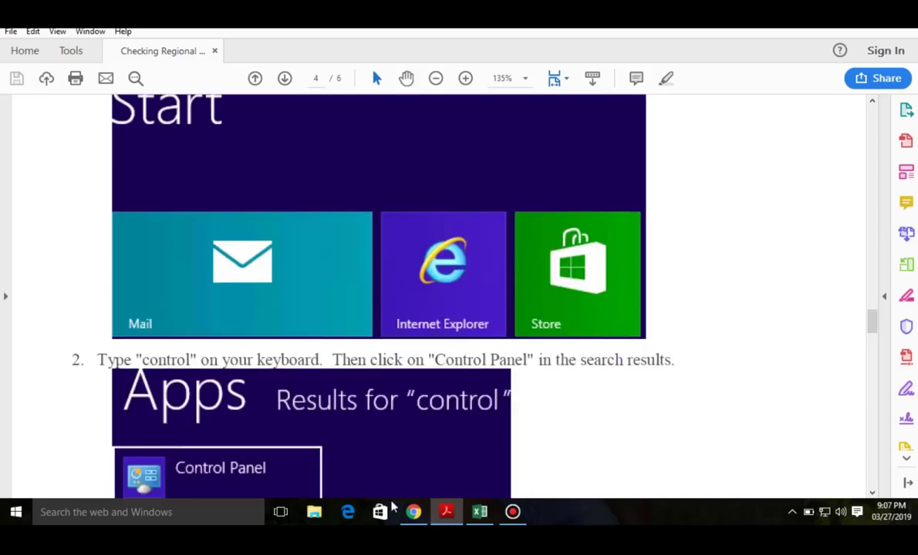
click(414, 511)
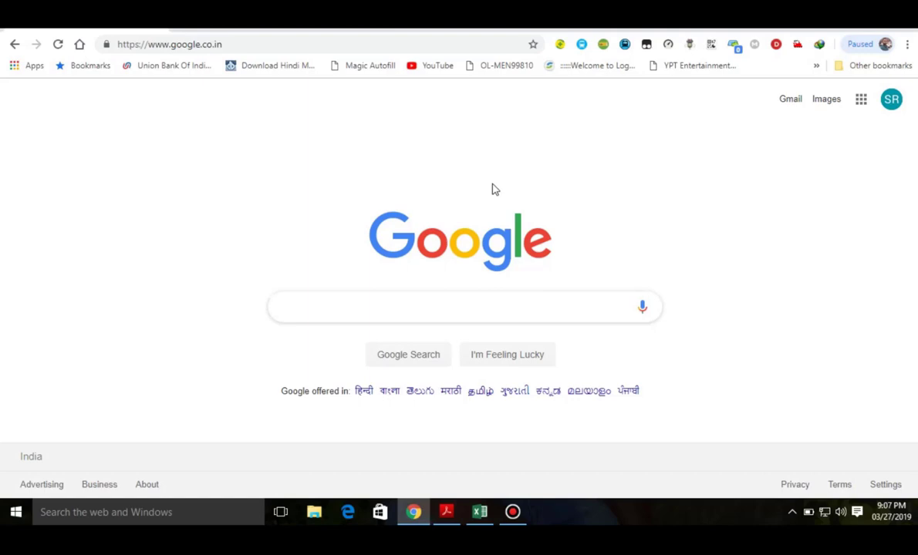
key(super+r)
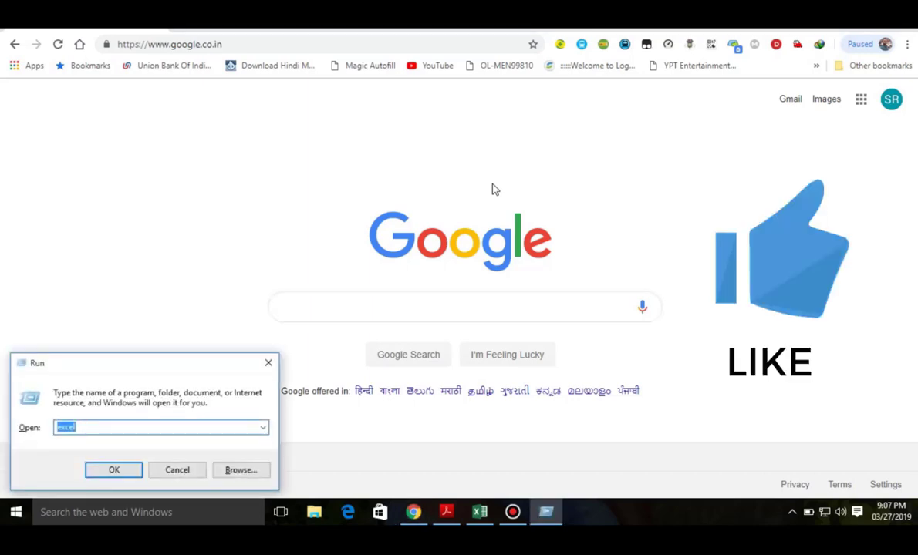
Clear the Run field and navigate from File Explorer's This PC to the Control Panel home
key(BackSpace)
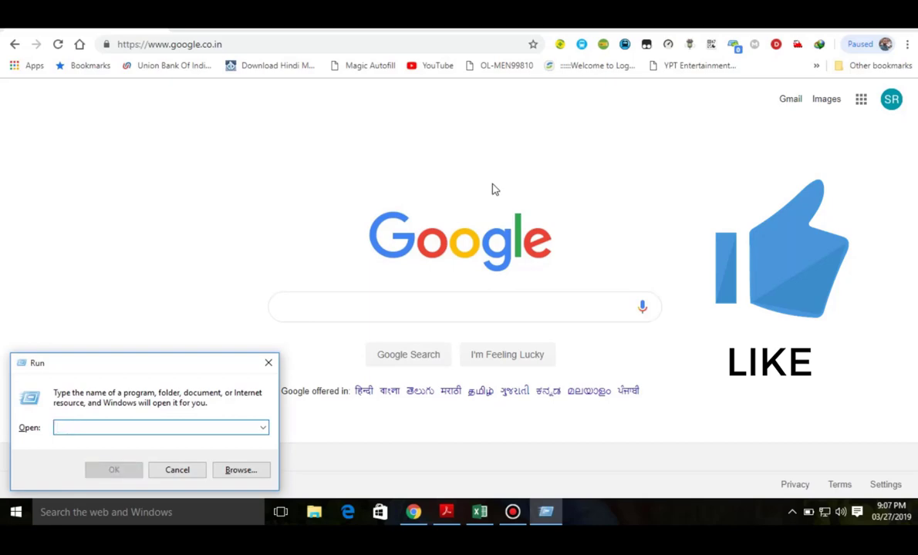
key(super+e)
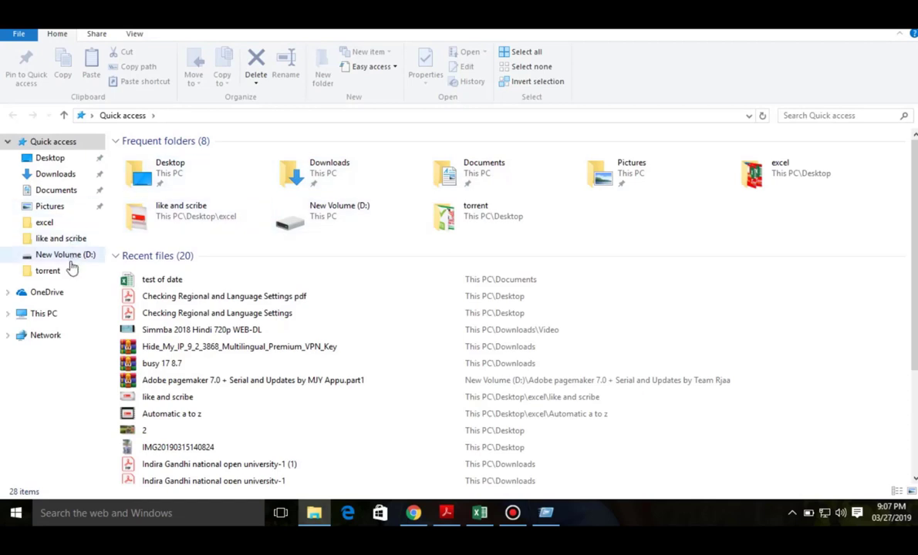
click(44, 316)
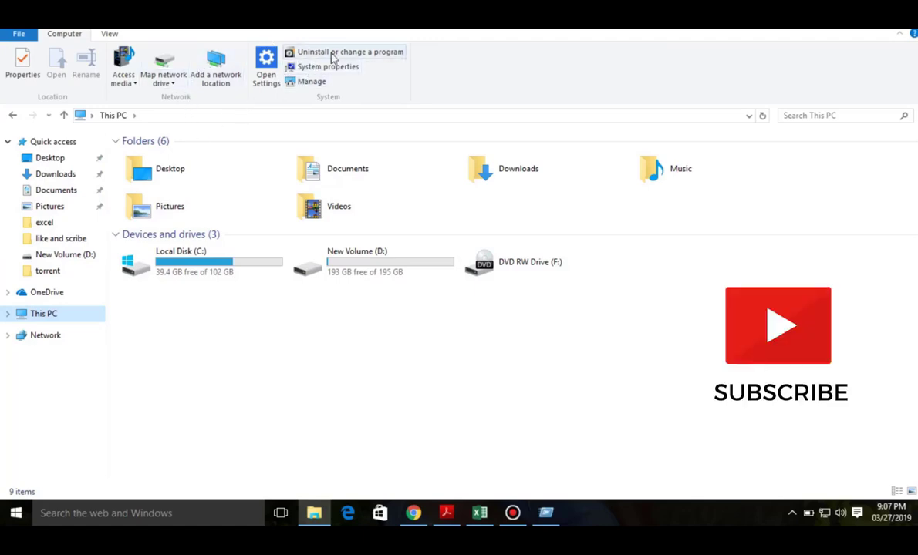
click(333, 53)
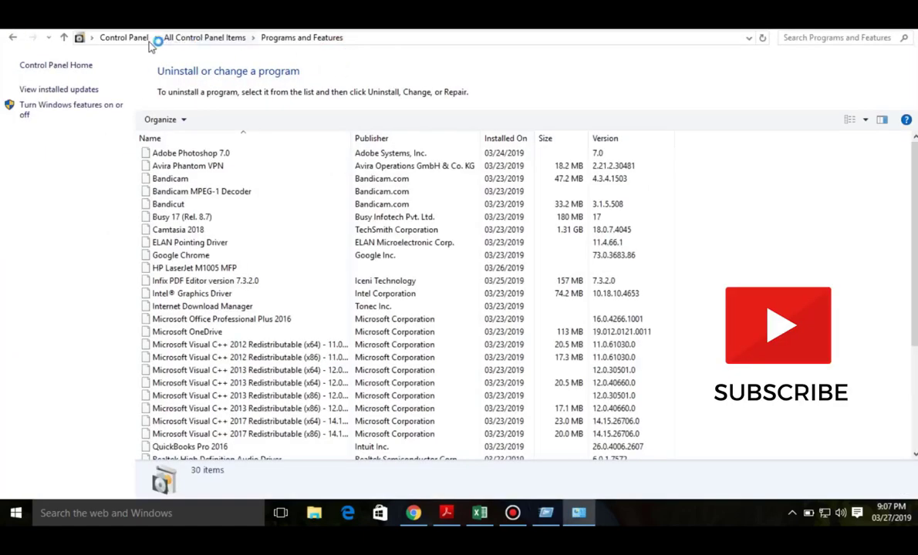
click(131, 38)
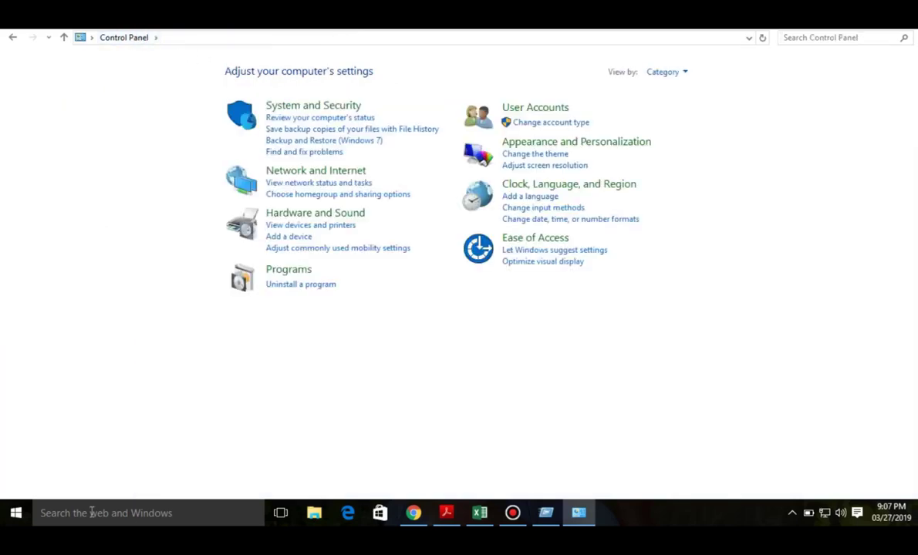
Open Control Panel from a Start search for 'contr' and maximize it
key(super)
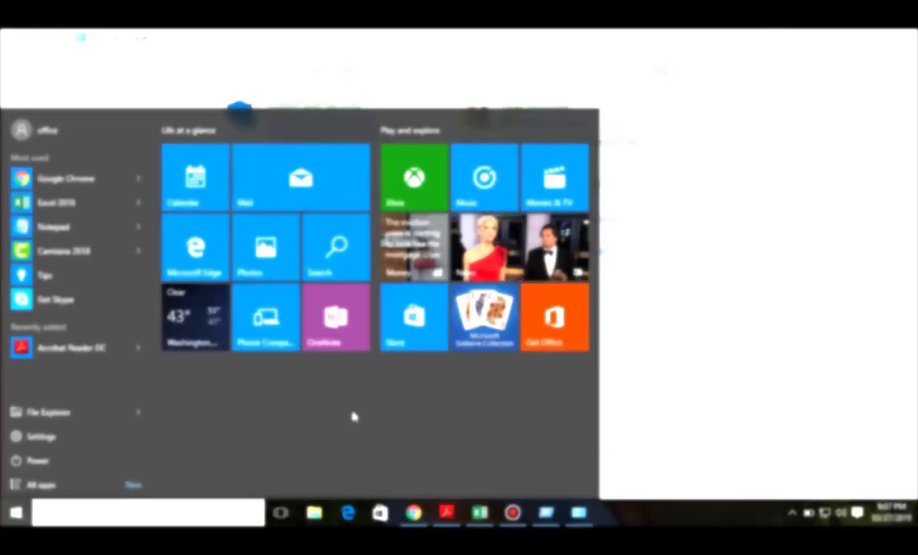
text(cont)
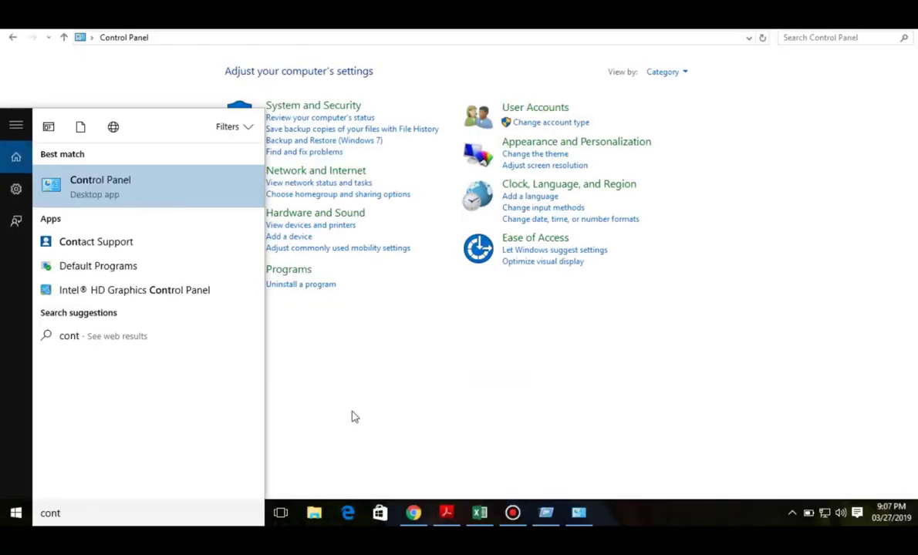
text(r)
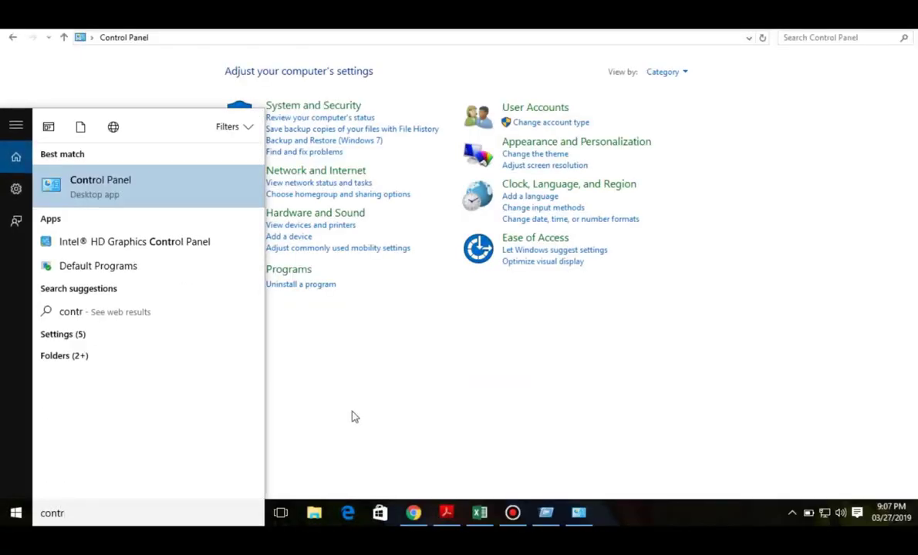
click(131, 192)
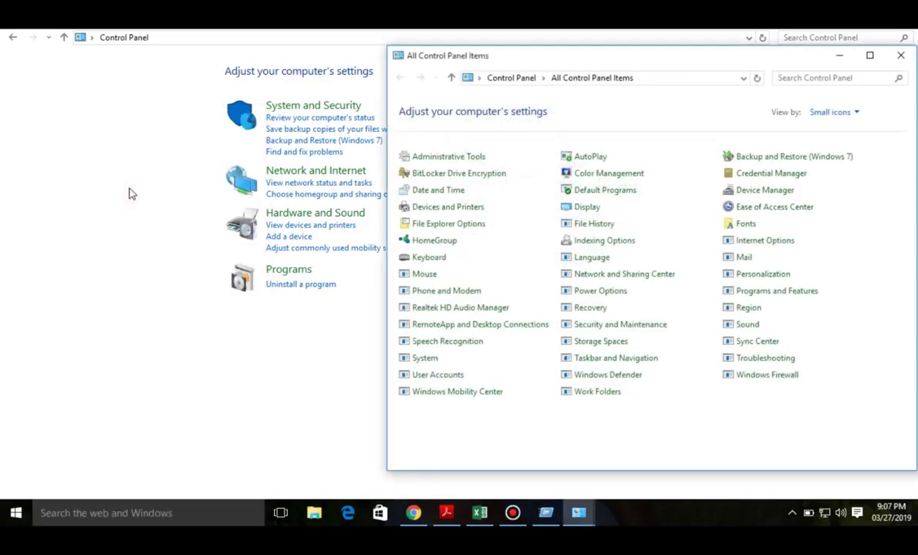
click(869, 56)
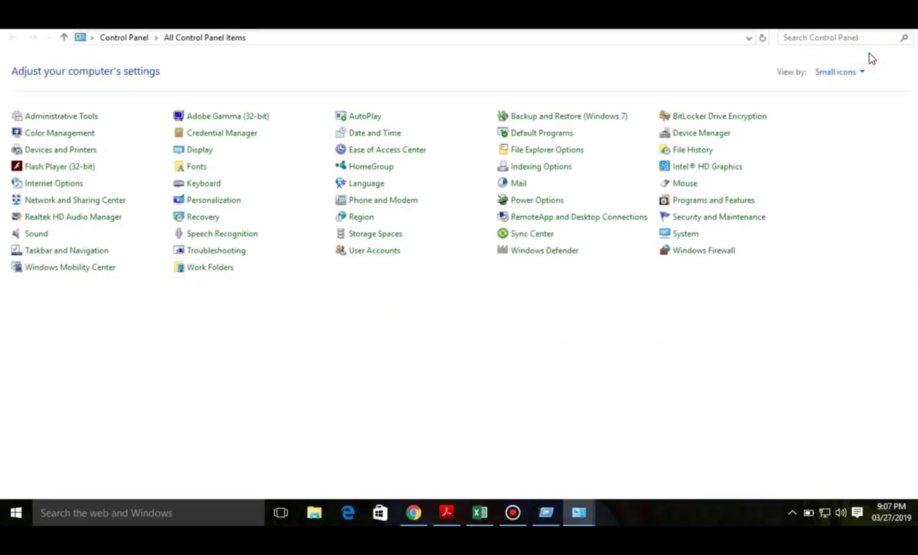
Set View by to Large icons, then switch it to Category
click(861, 70)
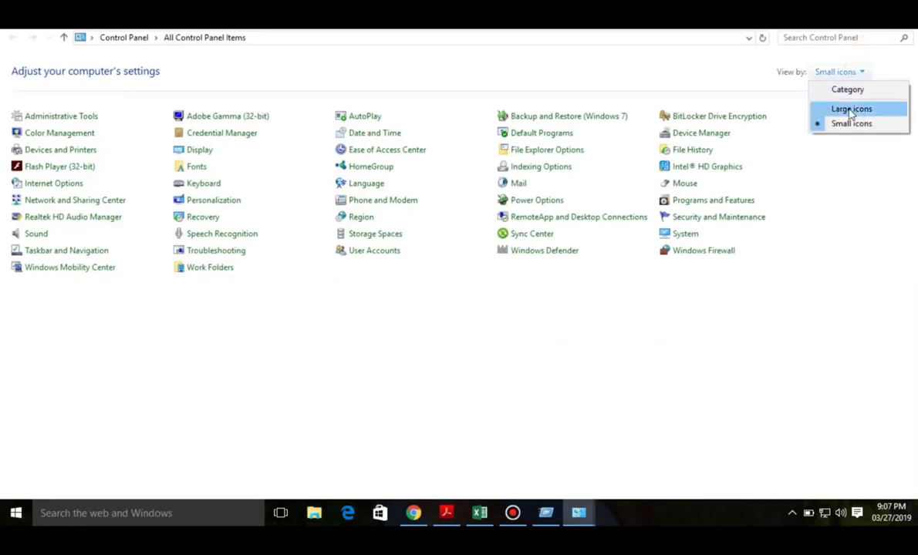
click(851, 110)
click(857, 70)
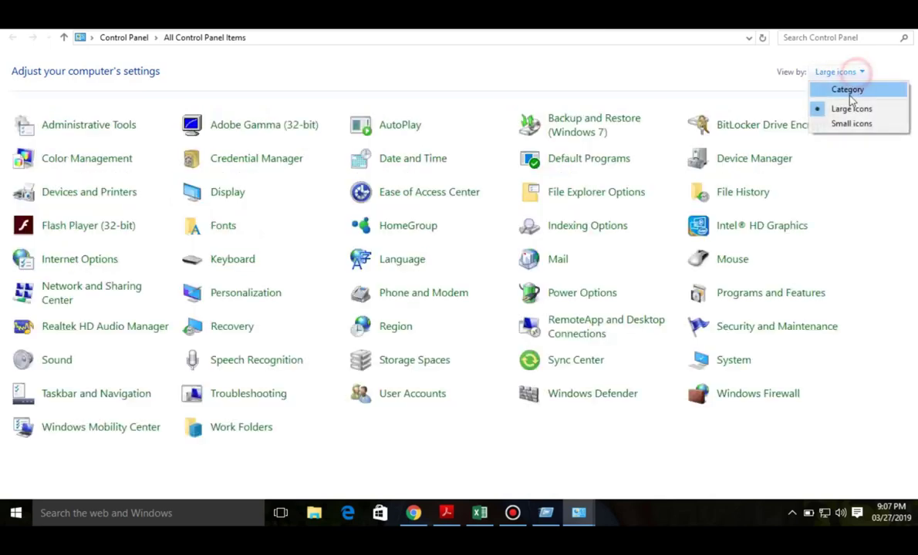
click(850, 93)
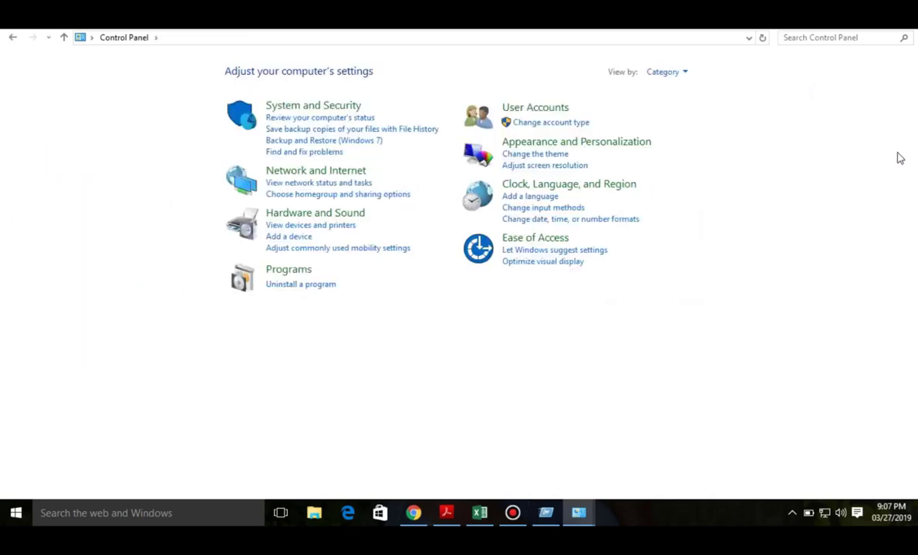
In Region settings, set Short date to dd-MMM-yy after briefly trying MM/dd/yy
click(565, 191)
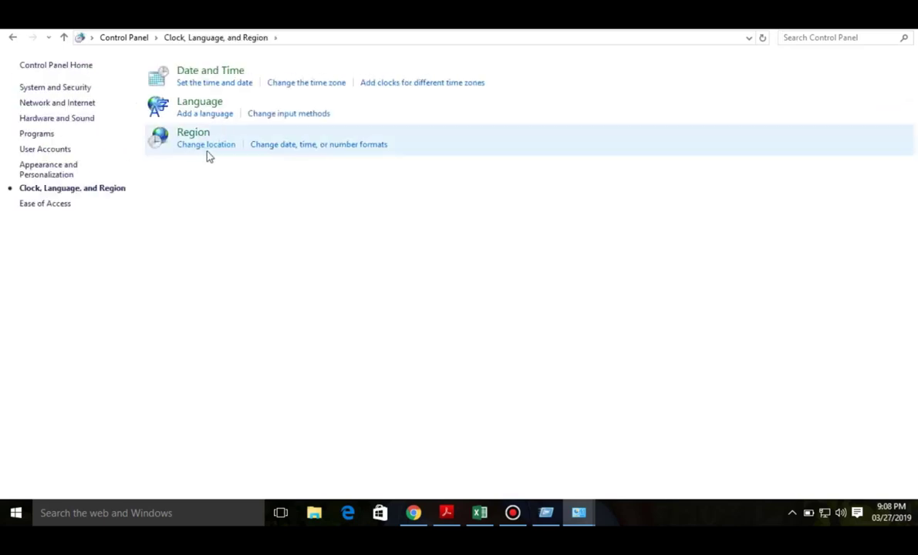
click(332, 149)
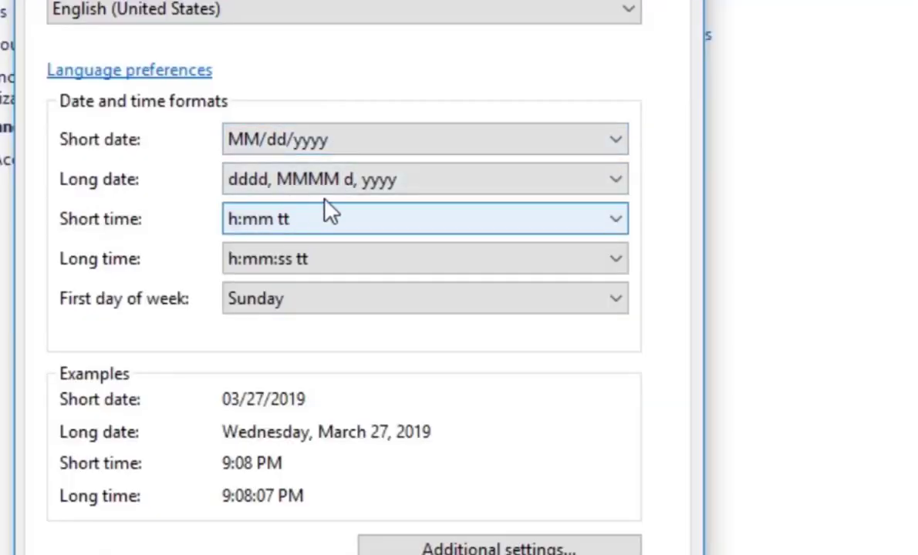
click(441, 143)
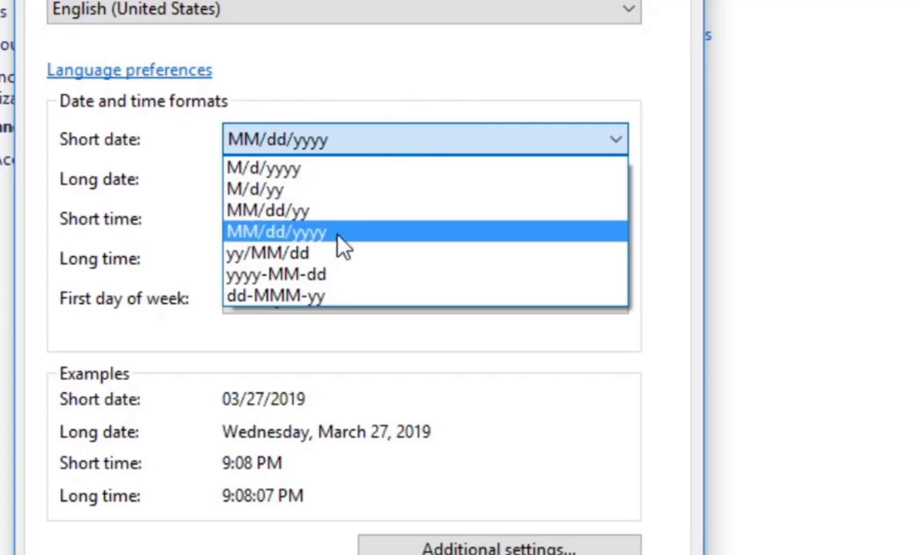
click(314, 301)
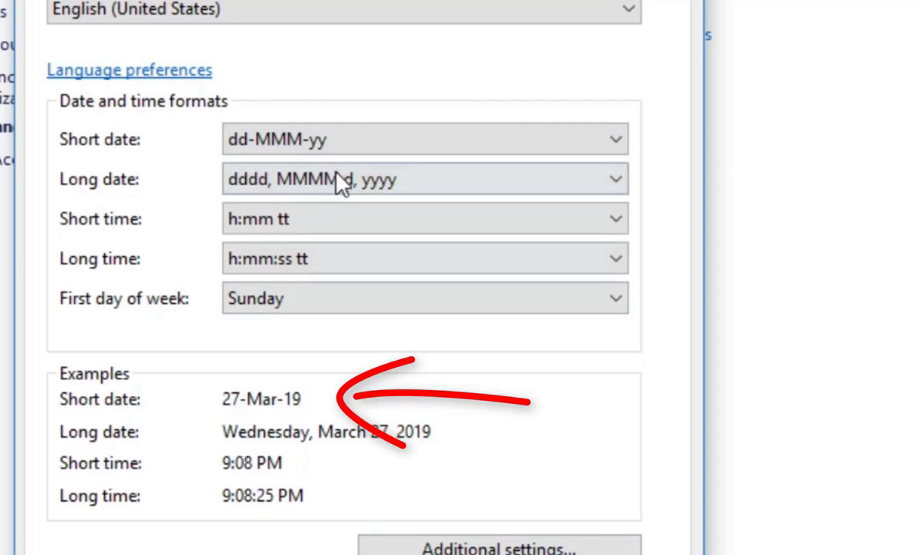
click(384, 142)
click(314, 210)
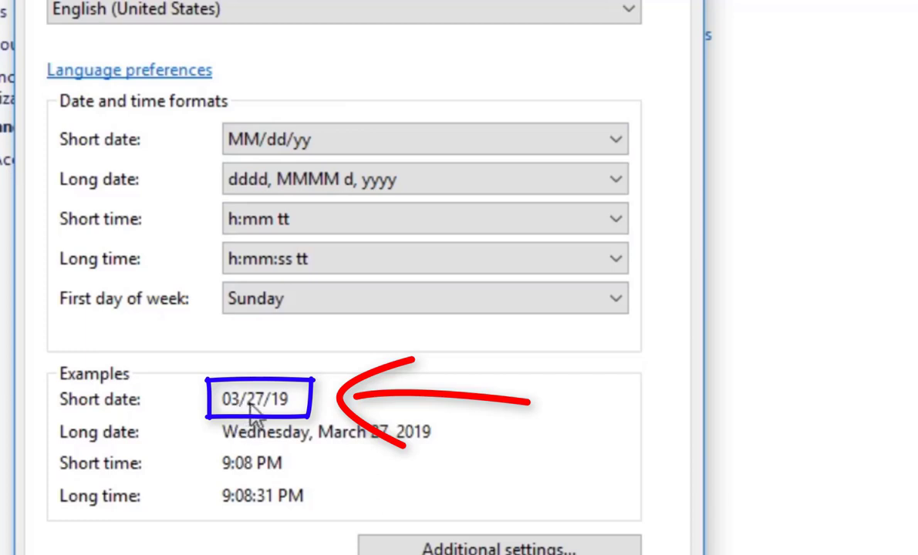
click(384, 140)
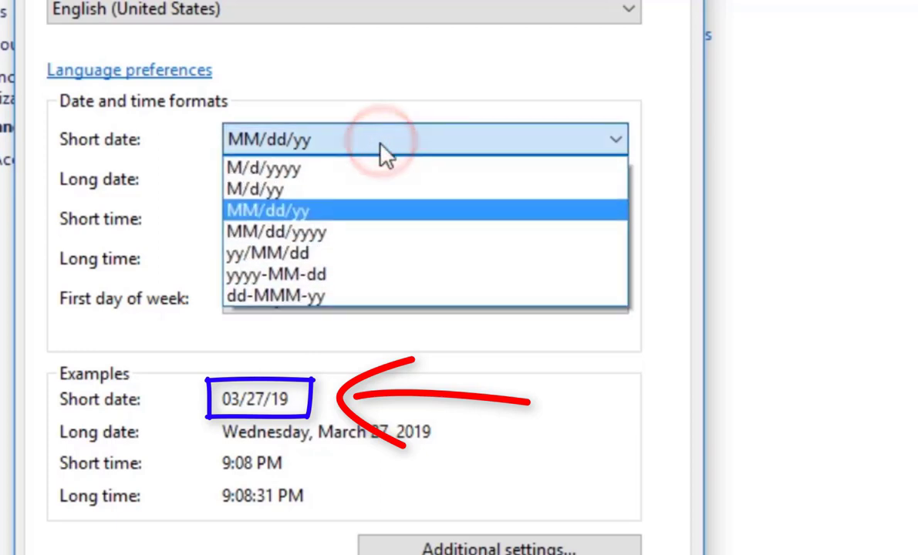
click(306, 299)
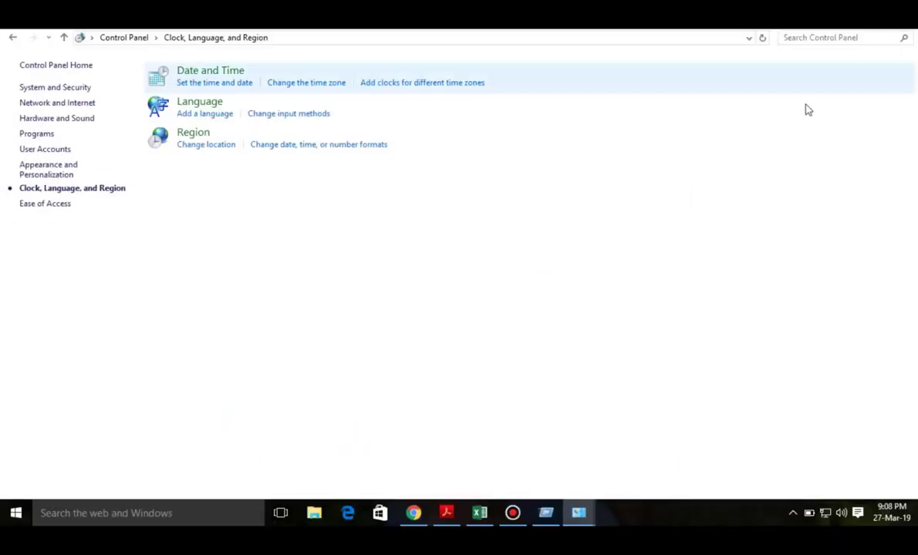
mouse_move(480, 515)
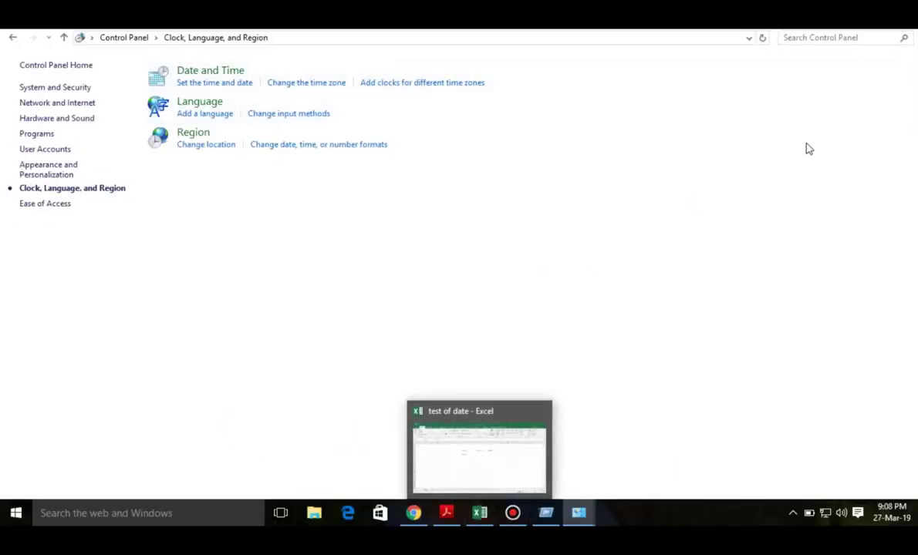
Back in Excel, enter 2-1-2019 in H7, now shown as 2-Jan-19
click(478, 515)
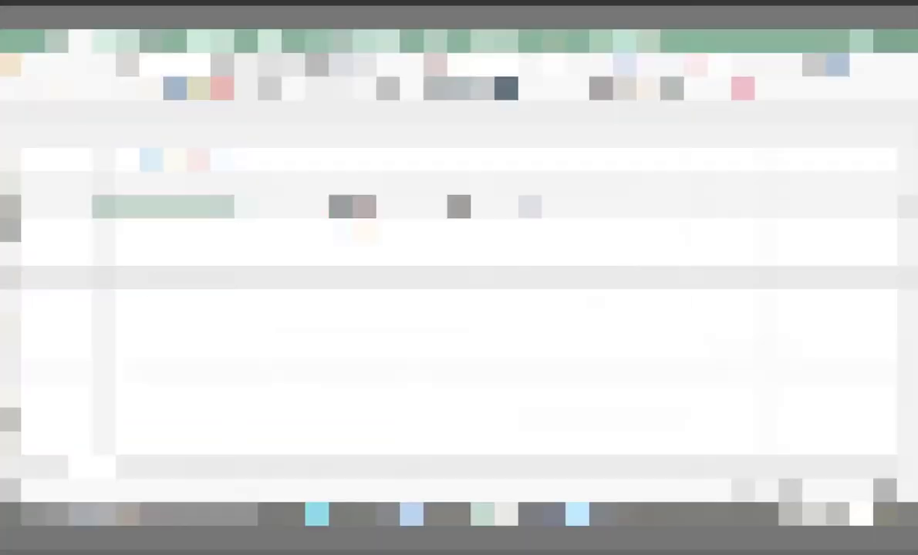
text(2)
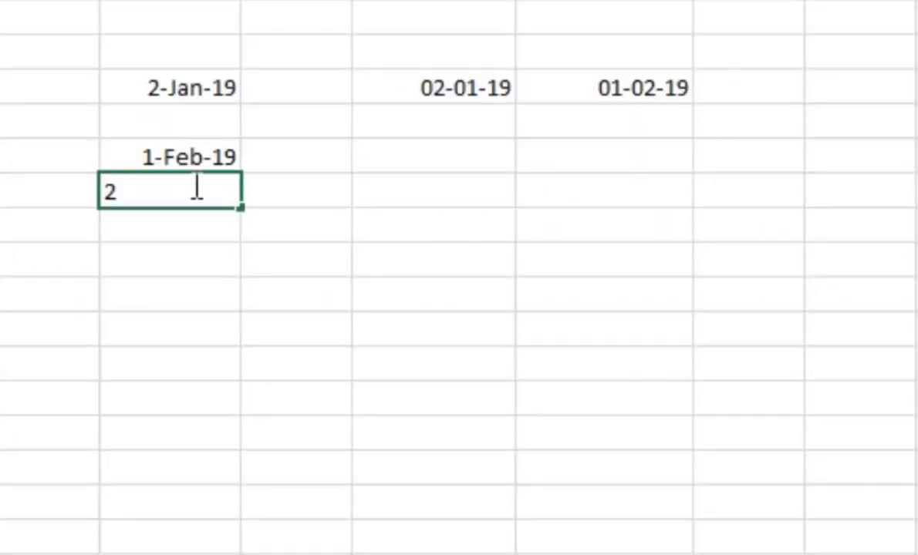
text(-1-)
text(19)
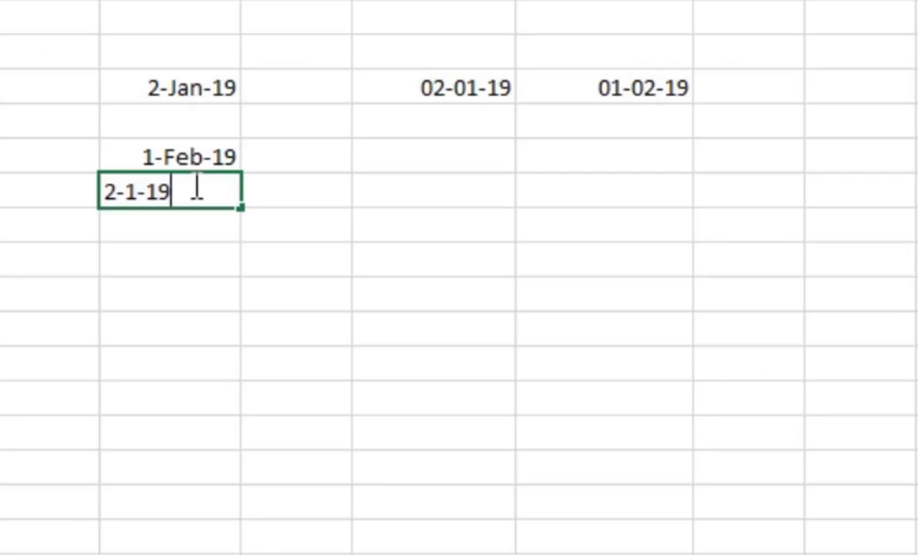
key(BackSpace)
key(BackSpace)
text(201)
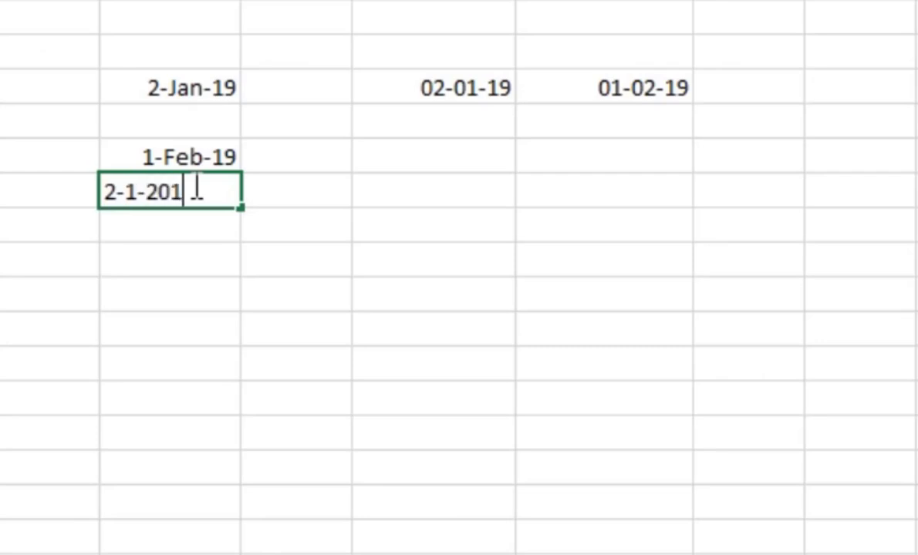
text(9)
key(Return)
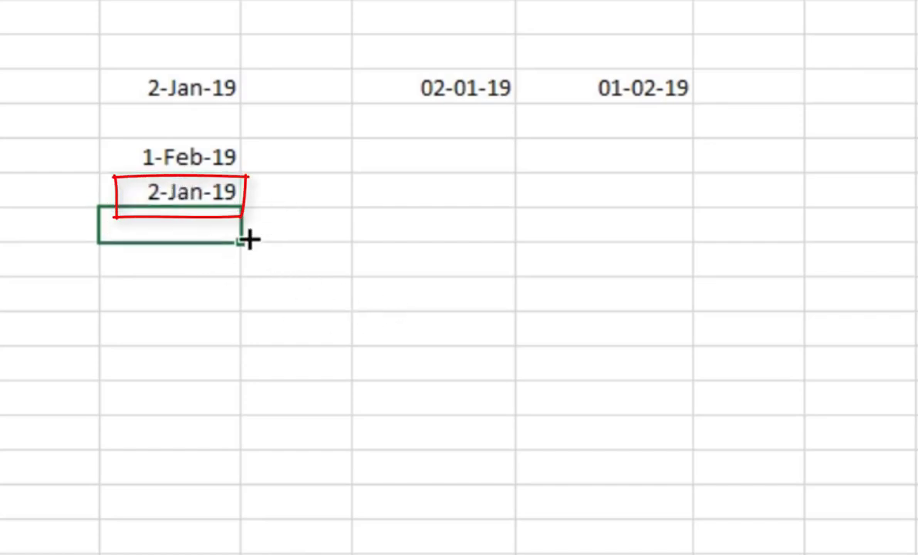
Enter 4-1-19 two rows below in H9, displayed as 4-Jan-19
click(174, 270)
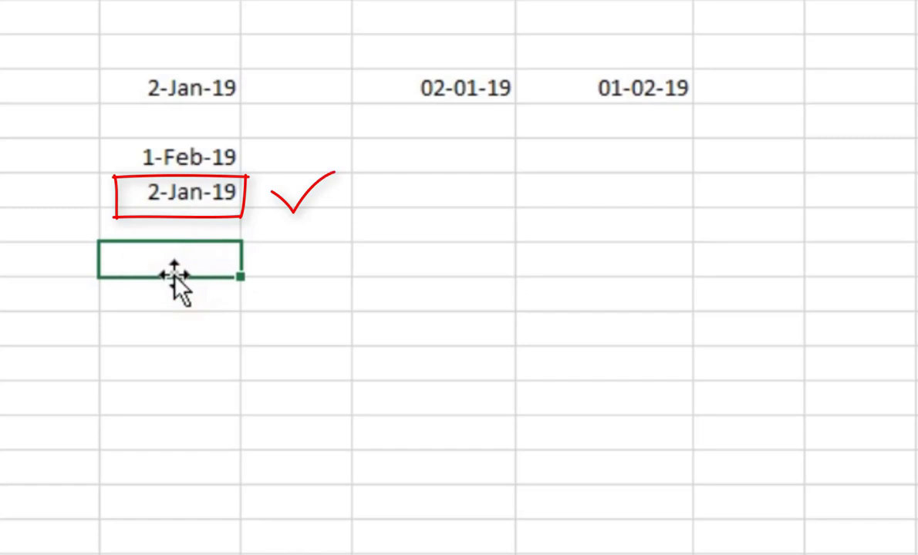
double_click(174, 272)
text(2-)
key(BackSpace)
text(4)
key(BackSpace)
key(BackSpace)
text(4-)
text(1-19)
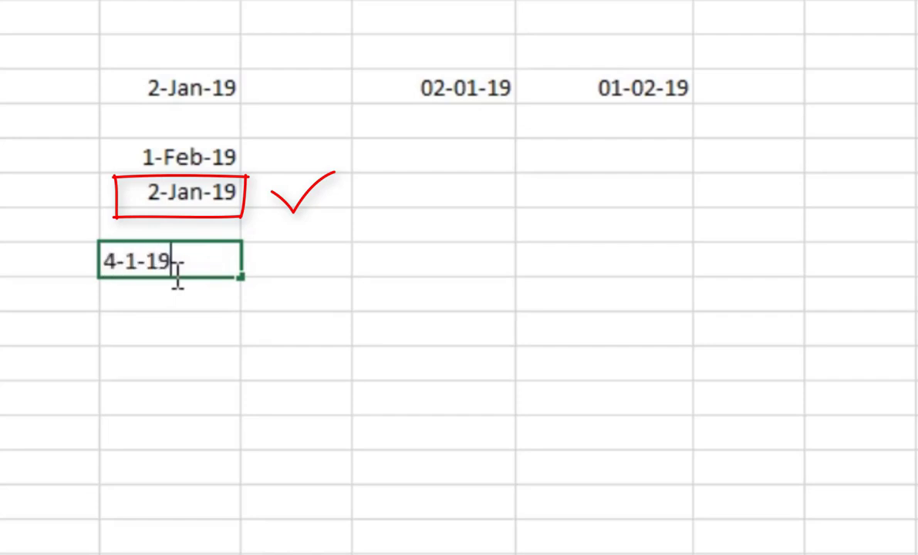
key(Return)
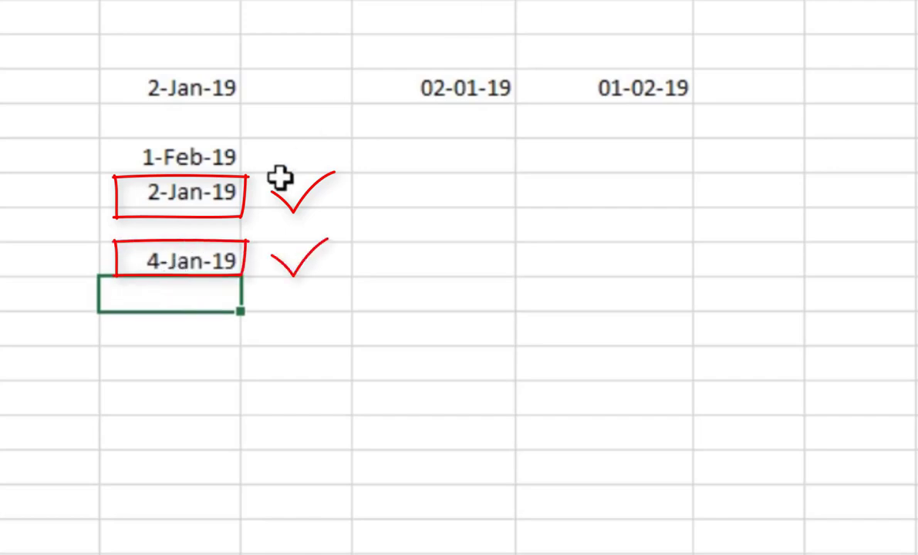
Enter 6-7-19 in column H two rows below 4-Jan-19 so it shows as 6-Jul-19
click(187, 327)
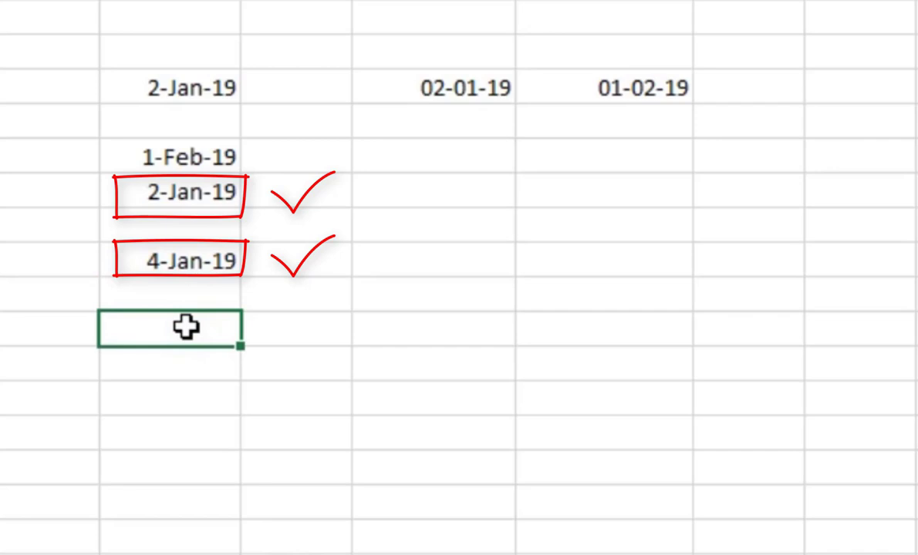
text(6-)
text(7-19)
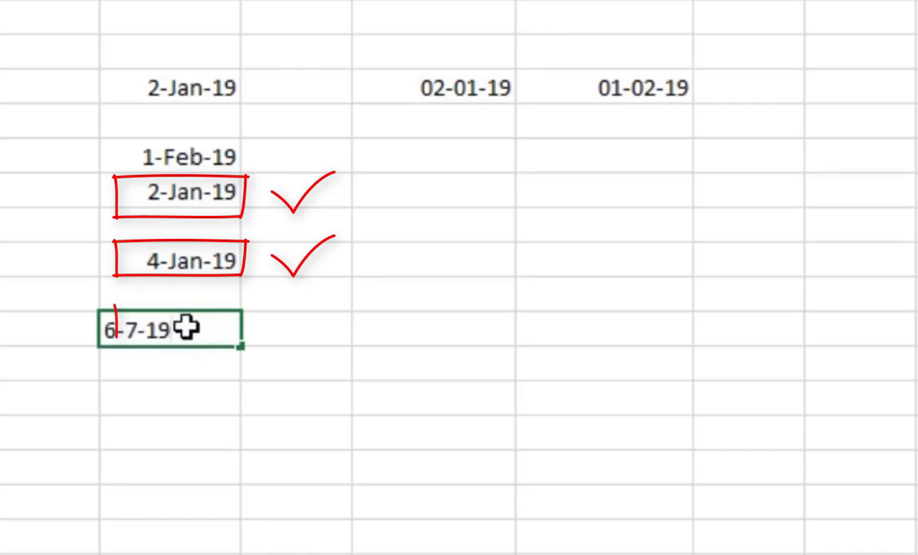
key(Return)
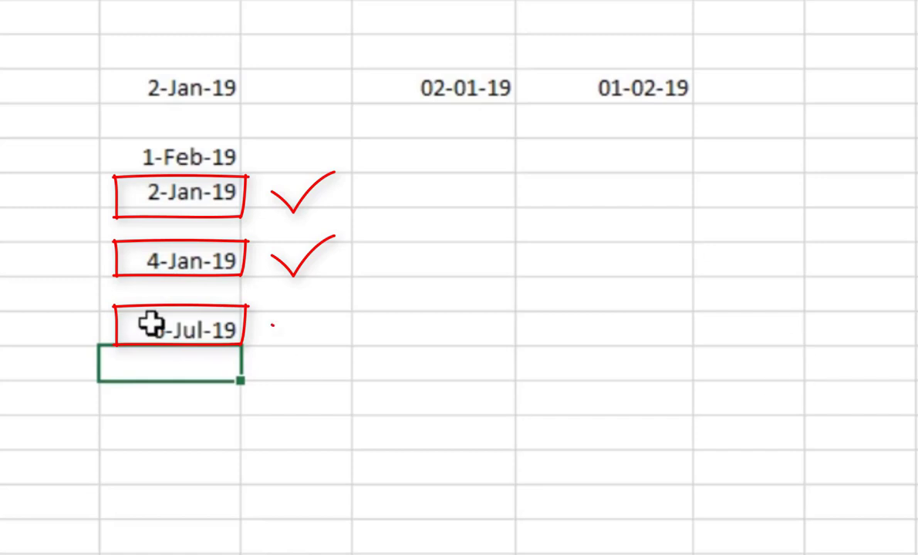